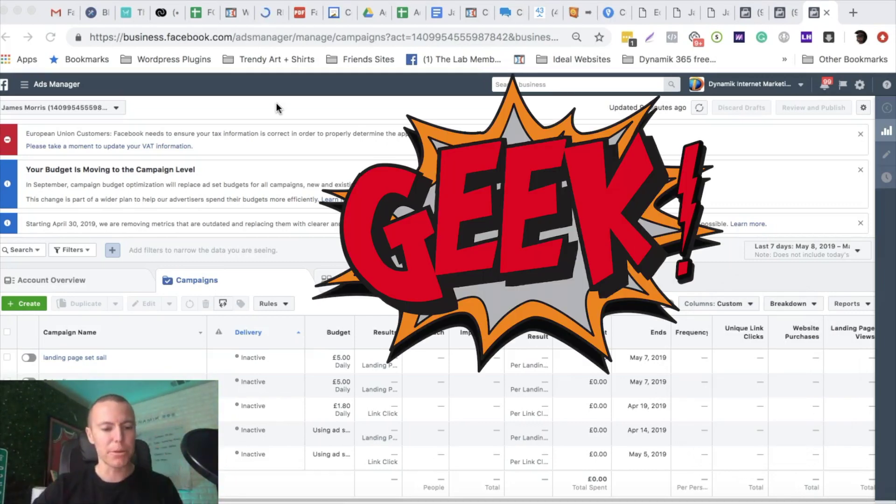
- Go from Ads Manager's All Tools menu to the Pixels data sources in Events Manager
click(28, 87)
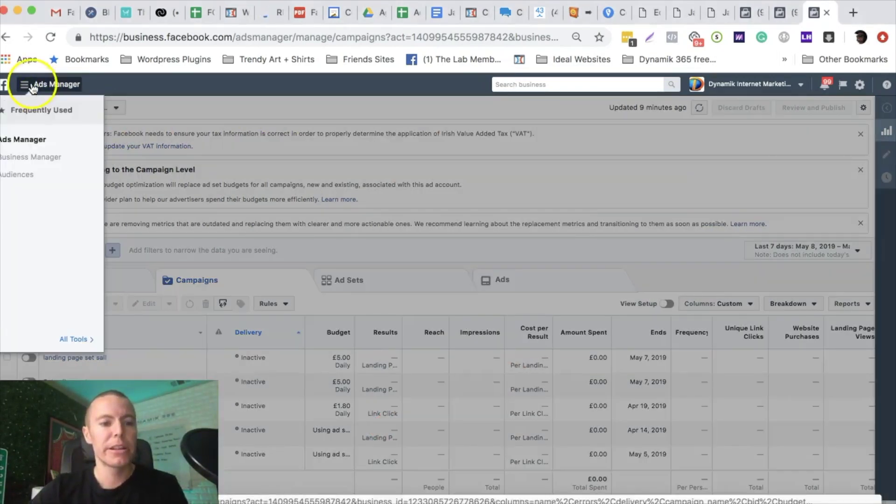
click(73, 340)
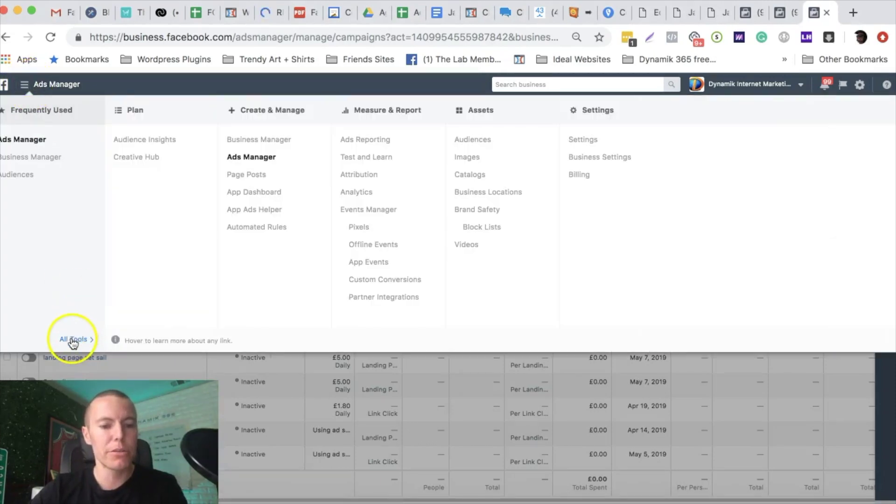
click(357, 229)
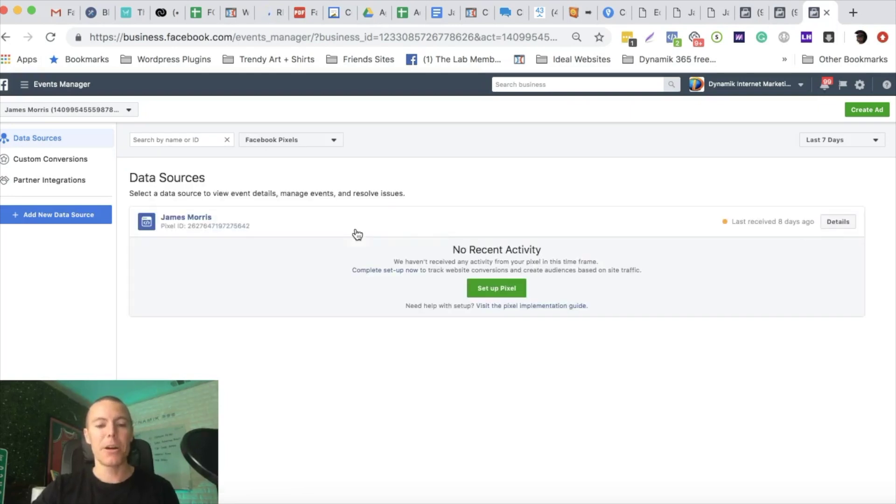
- Start pixel setup, choose manual installation, and copy the pixel base code
click(491, 282)
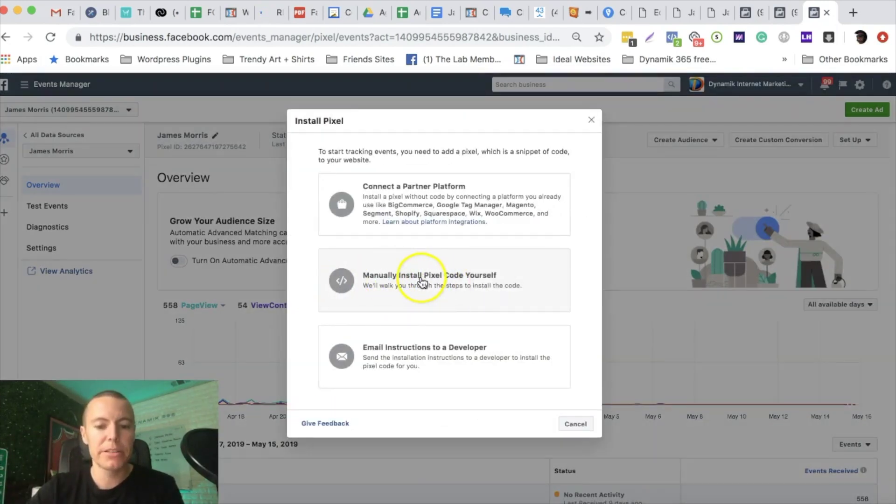
click(421, 281)
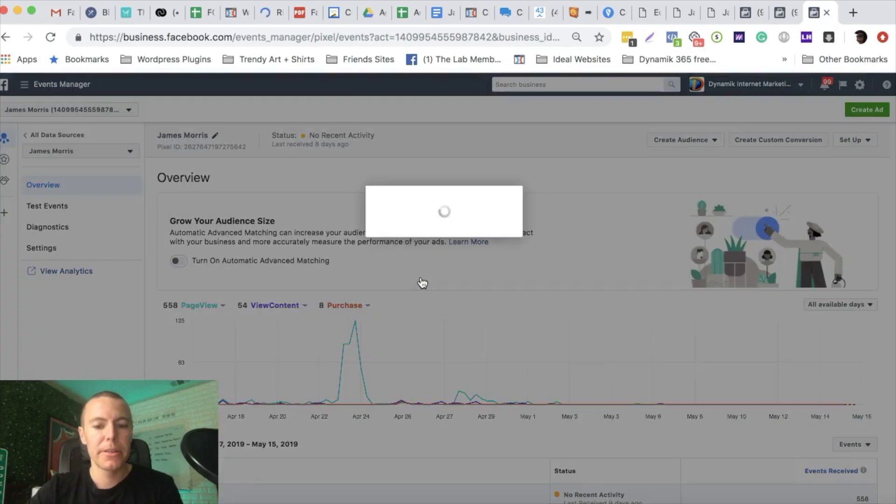
scroll(439, 302, down, 5)
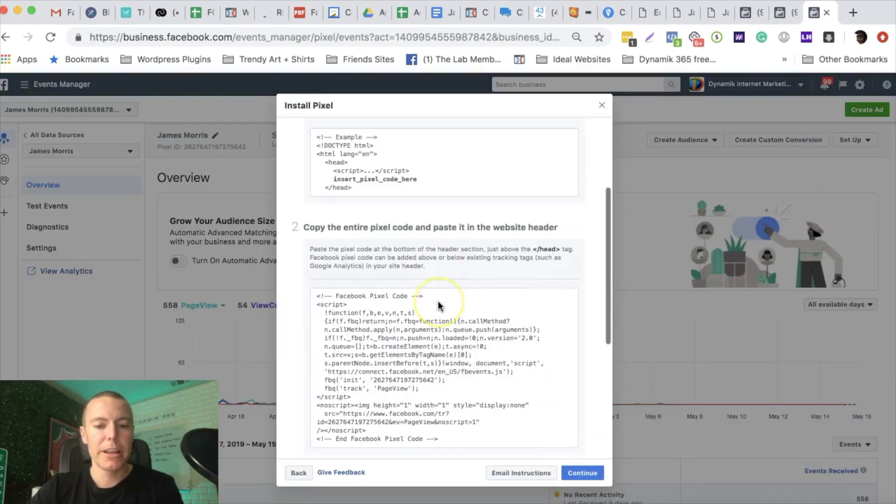
click(403, 312)
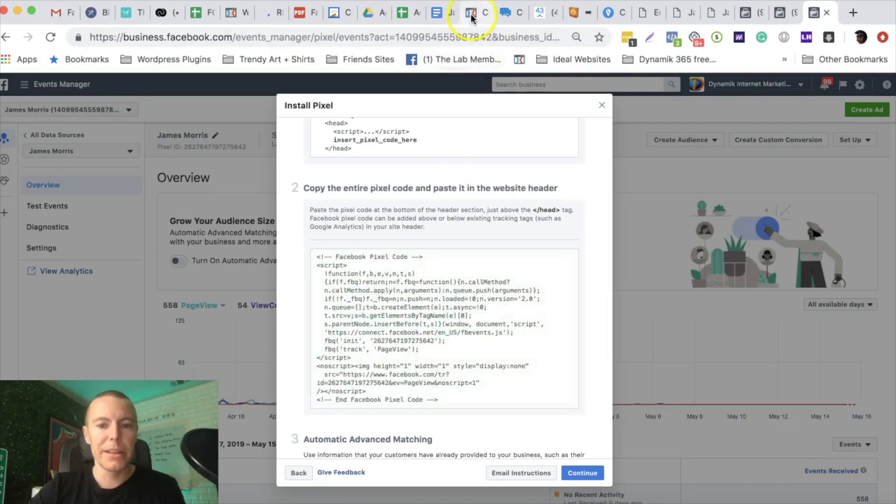
- Paste the Facebook pixel code into the funnel's Head Tracking Code and save the ClickFunnels settings
click(472, 14)
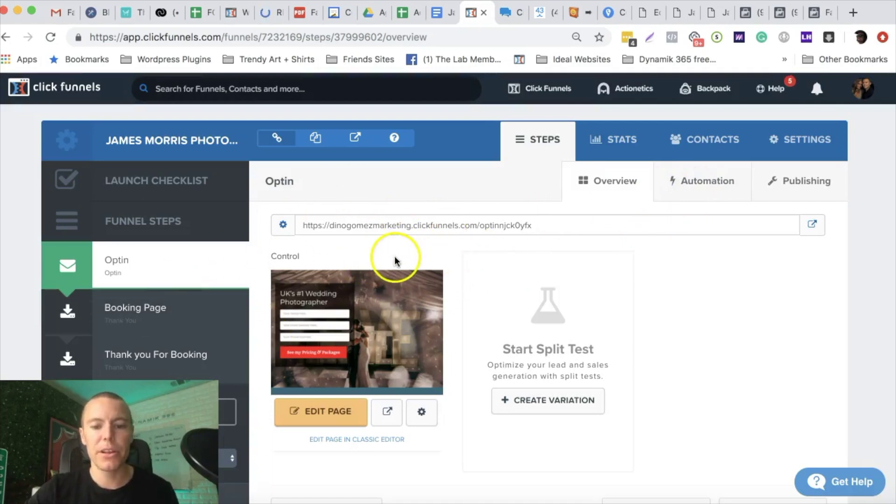
click(794, 146)
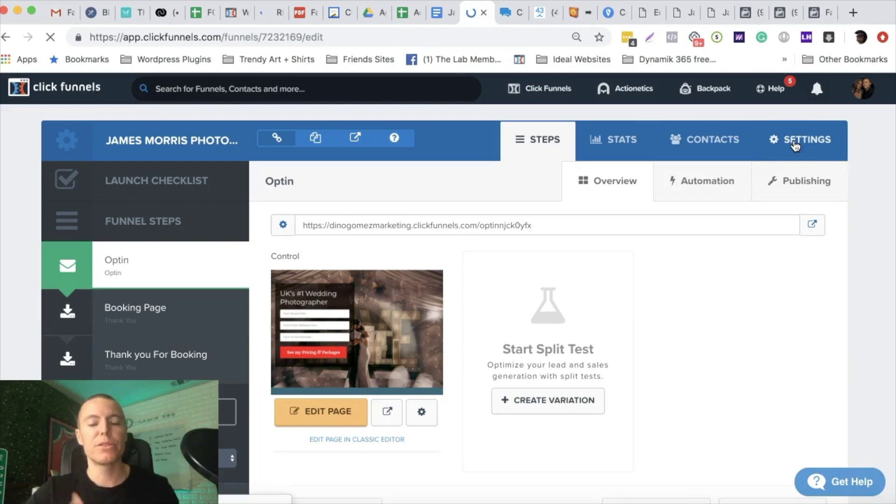
click(791, 148)
scroll(429, 270, down, 3)
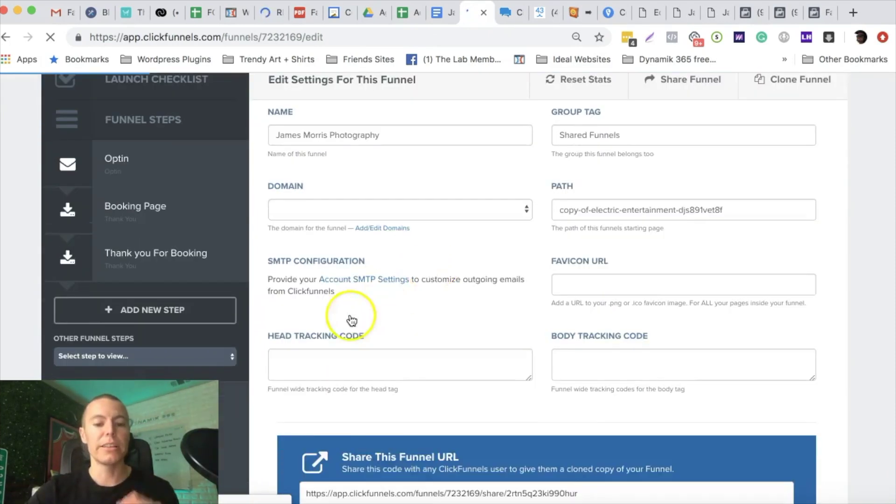
scroll(302, 349, down, 3)
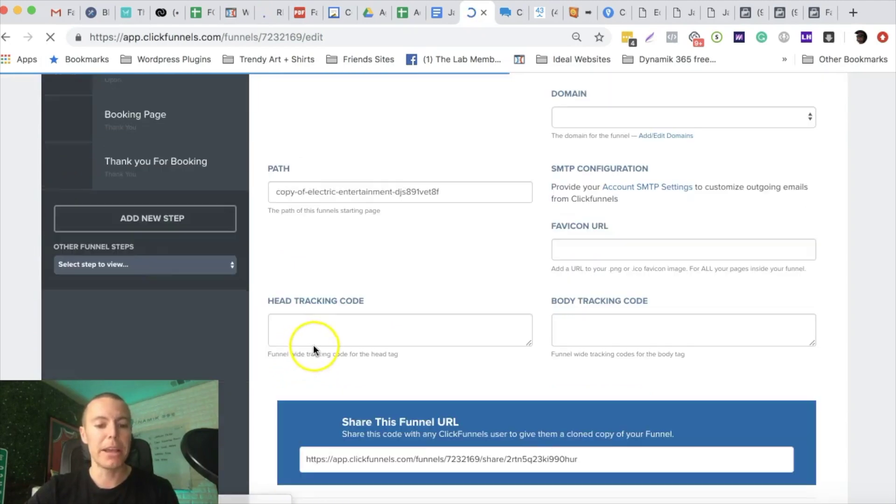
click(302, 321)
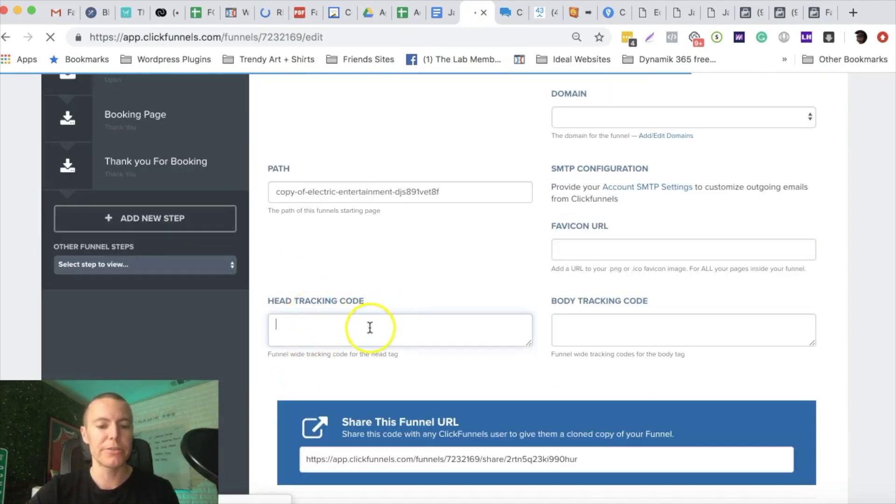
key(super+v)
scroll(537, 280, down, 6)
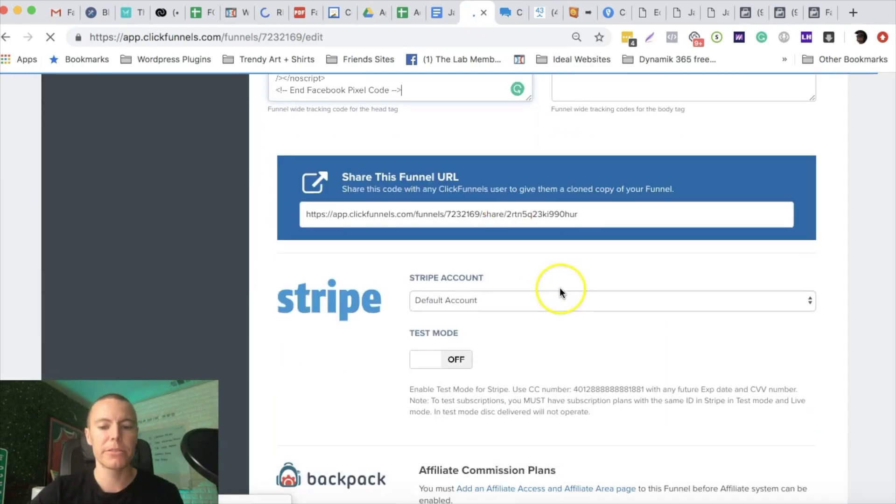
scroll(559, 287, down, 10)
scroll(607, 299, down, 3)
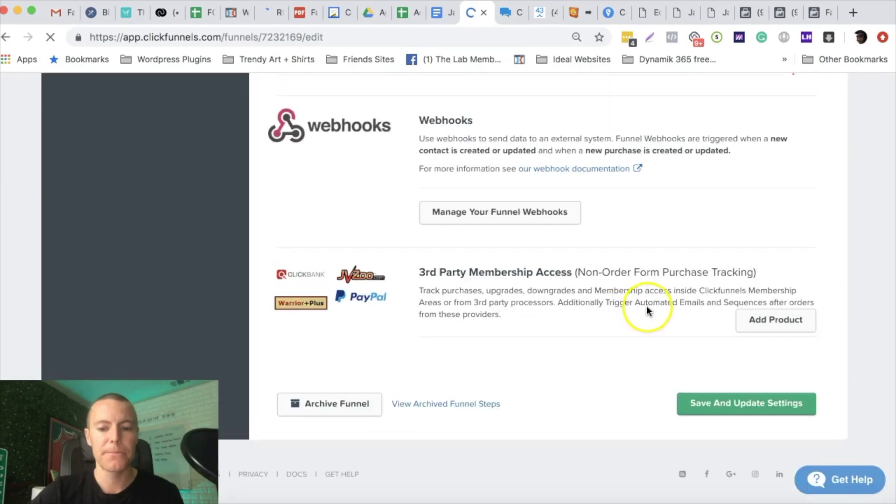
click(709, 410)
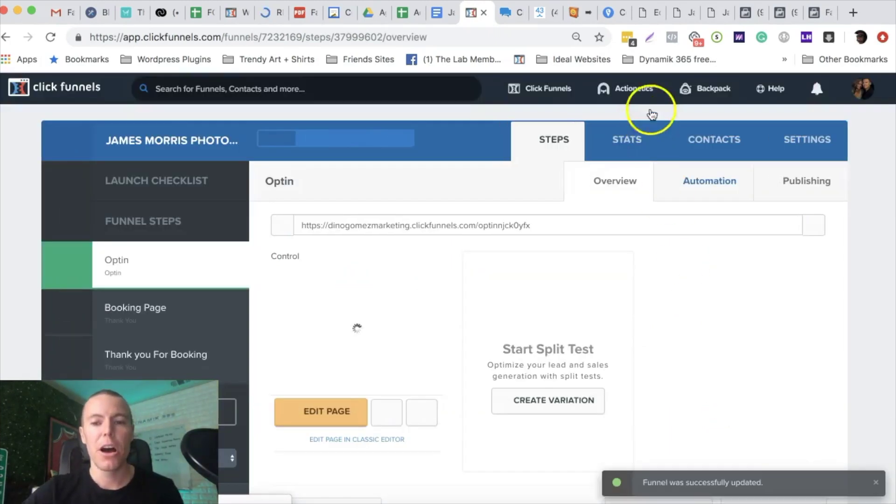
- Check the special-thank-you page with Pixel Helper, then reload the page
click(711, 14)
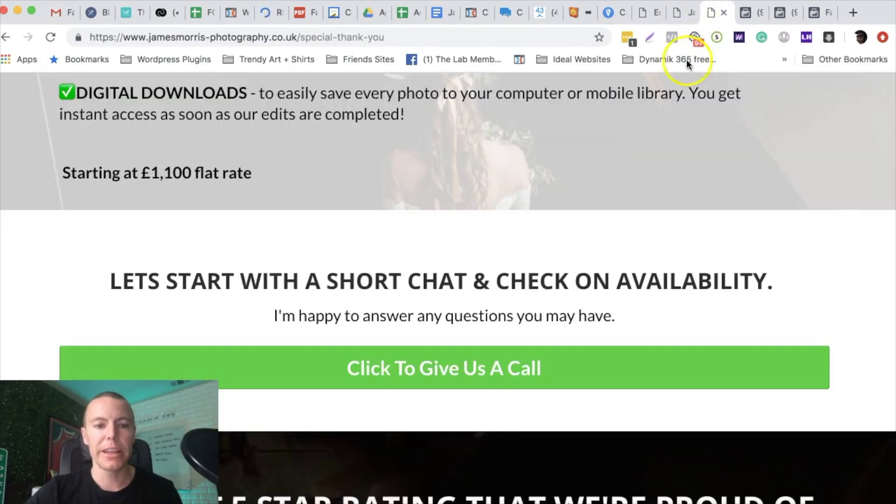
click(671, 37)
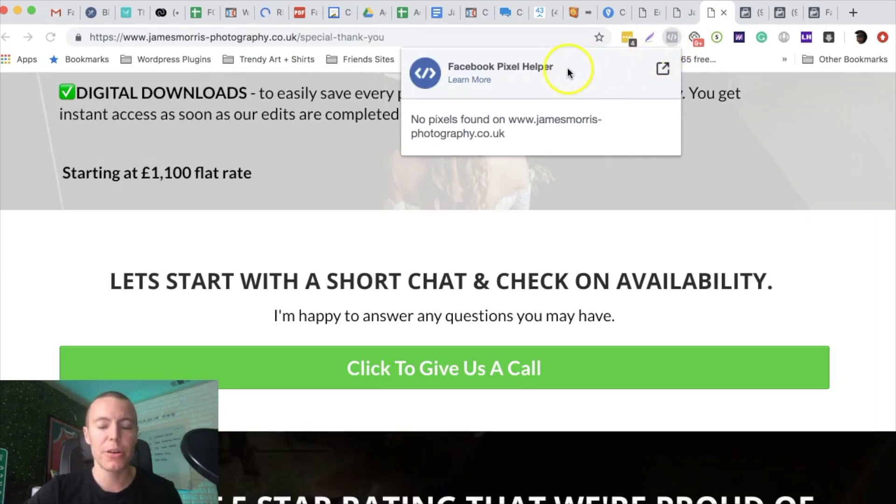
click(464, 37)
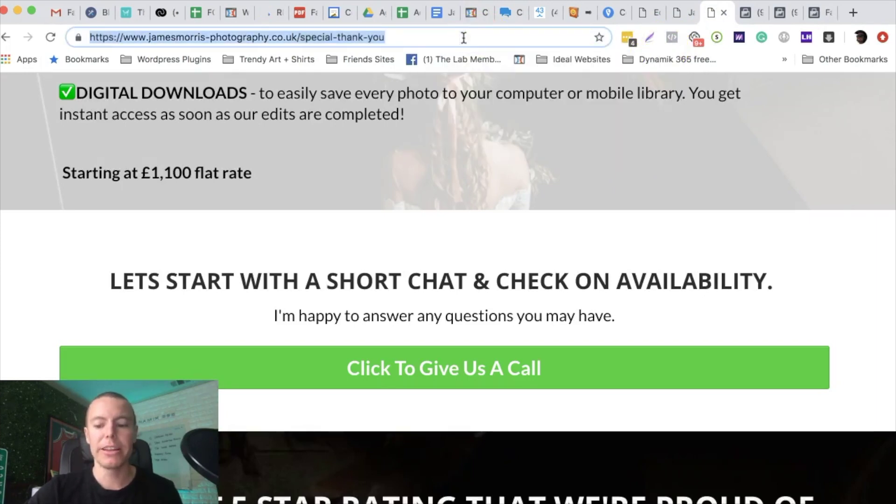
key(Return)
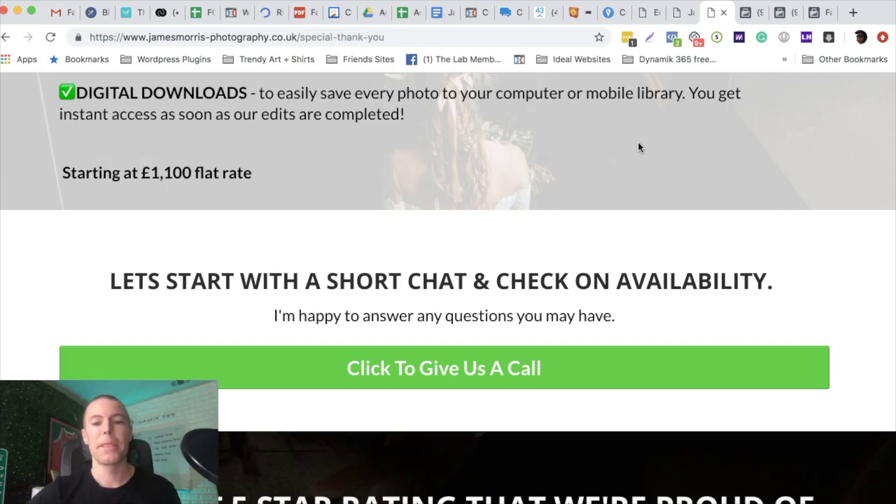
- Continue past the pixel code step and choose Facebook's Event Setup Tool
click(814, 14)
click(470, 321)
click(582, 472)
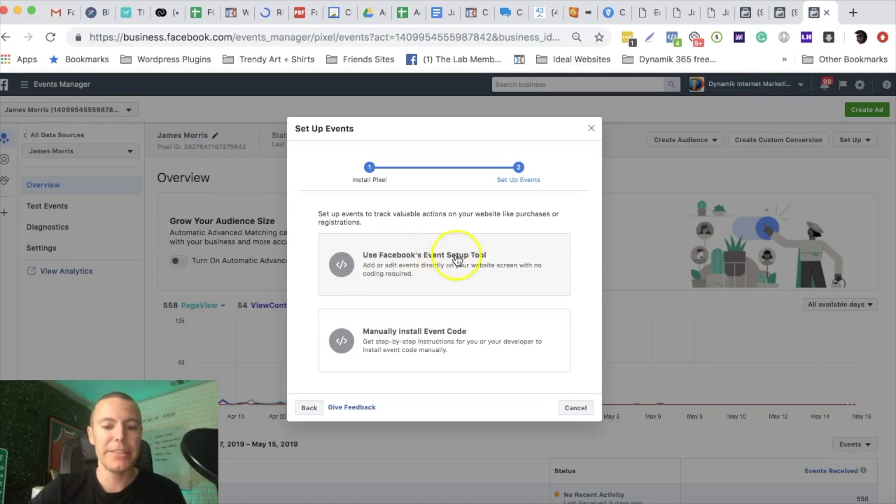
click(416, 259)
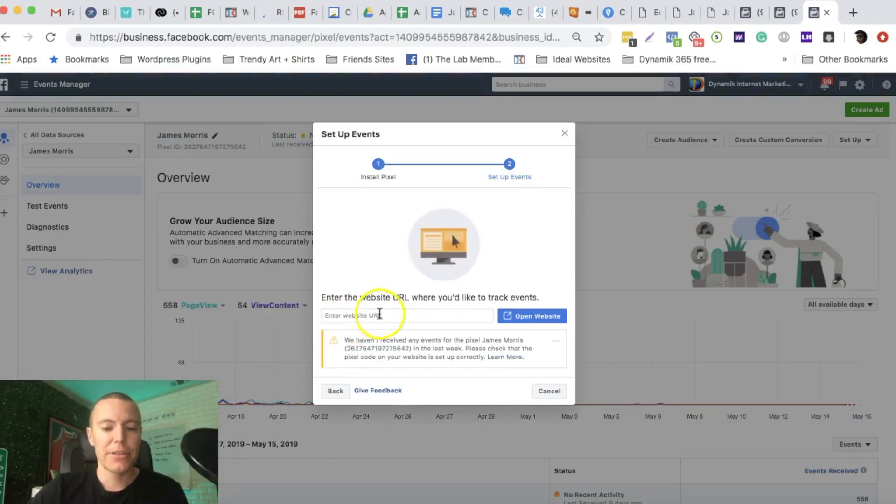
- Enter the special-thank-you page URL and open that website with the setup tool
click(713, 18)
click(412, 38)
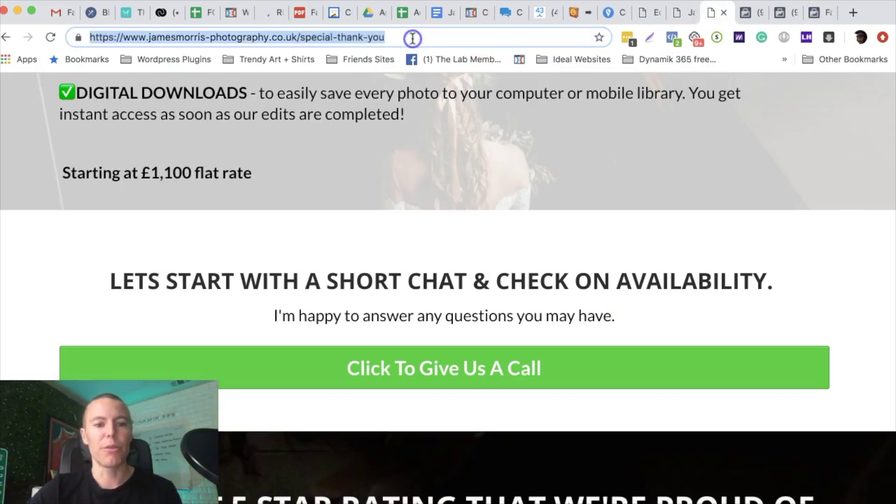
click(810, 15)
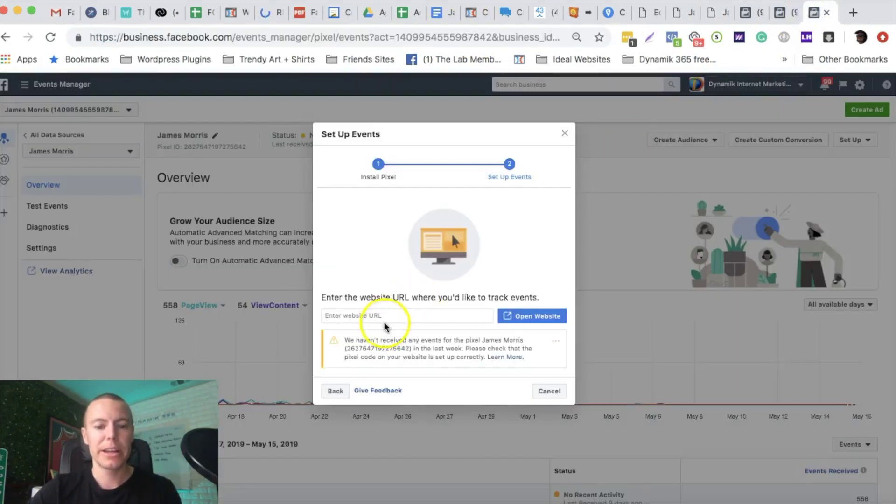
click(378, 314)
key(super+v)
click(512, 321)
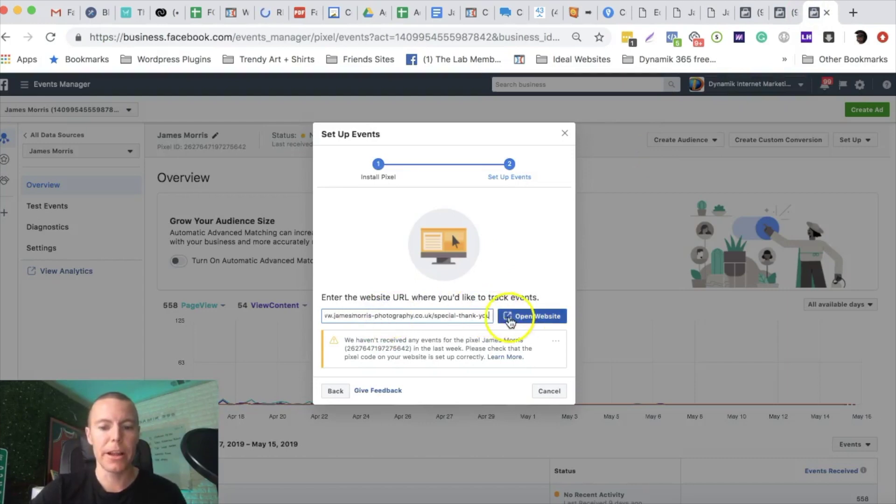
click(520, 322)
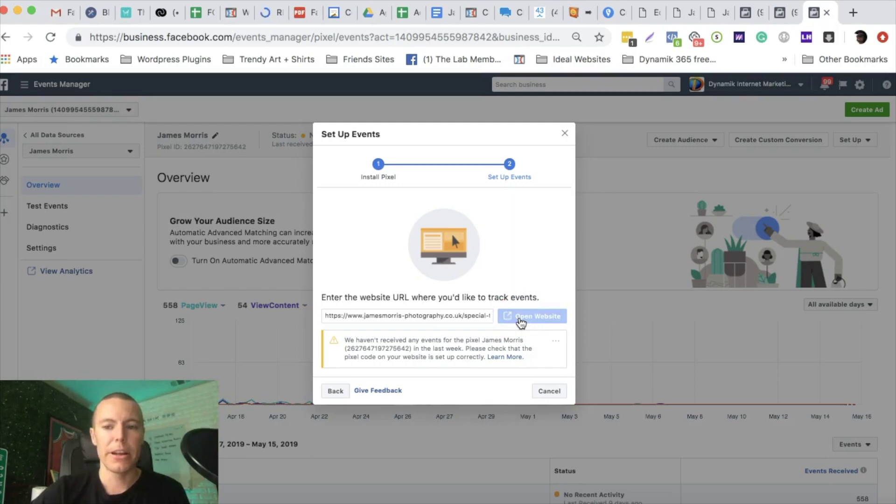
click(524, 260)
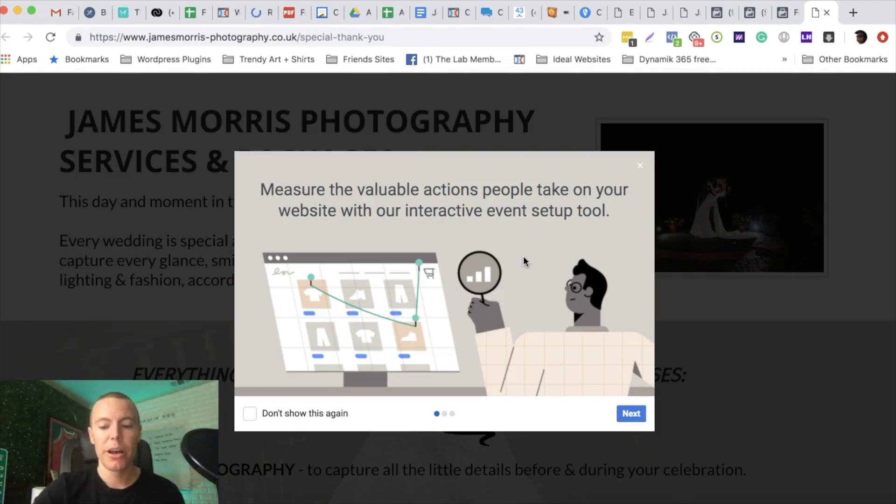
- Step through the three onboarding pages and choose Get Started to show the setup panel
key(XF86MonBrightnessUp)
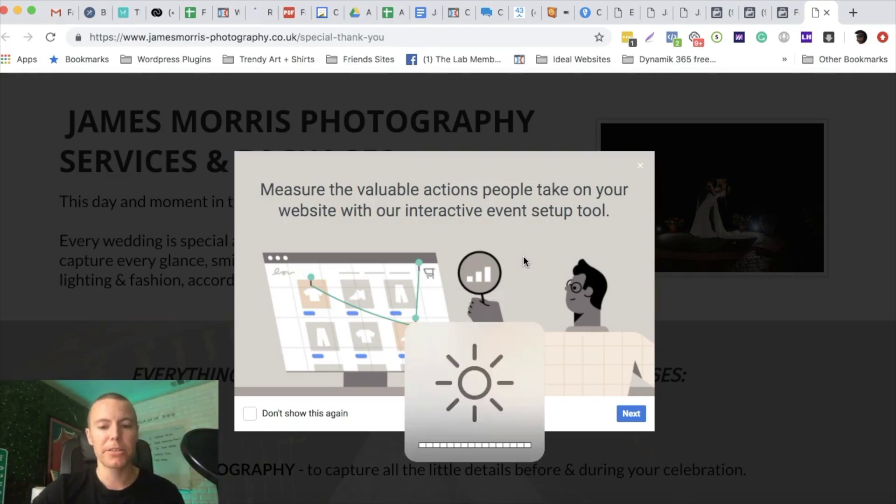
click(630, 414)
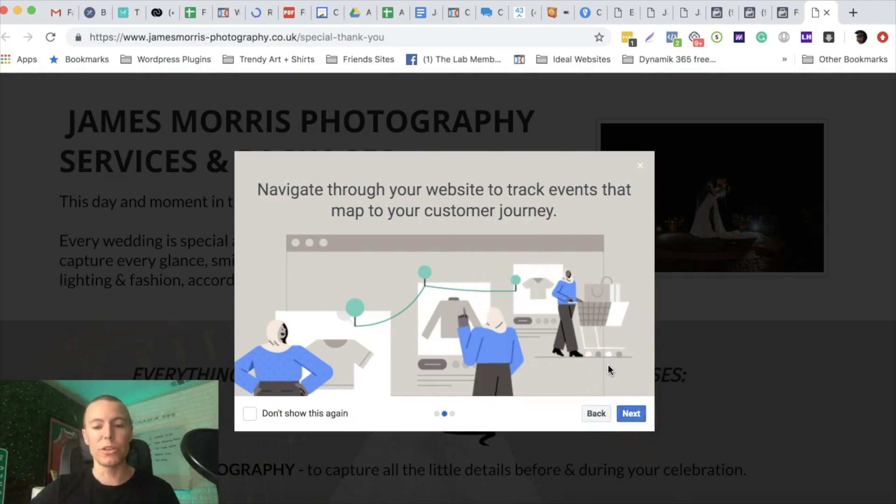
click(631, 414)
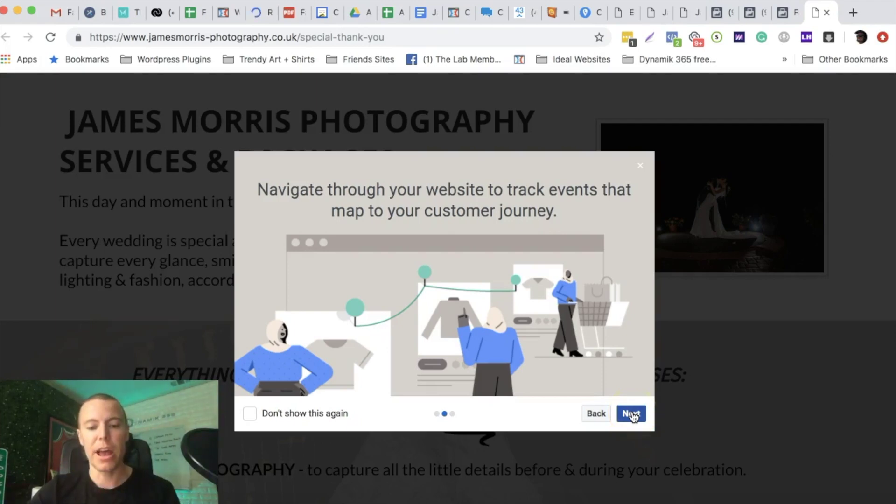
click(632, 414)
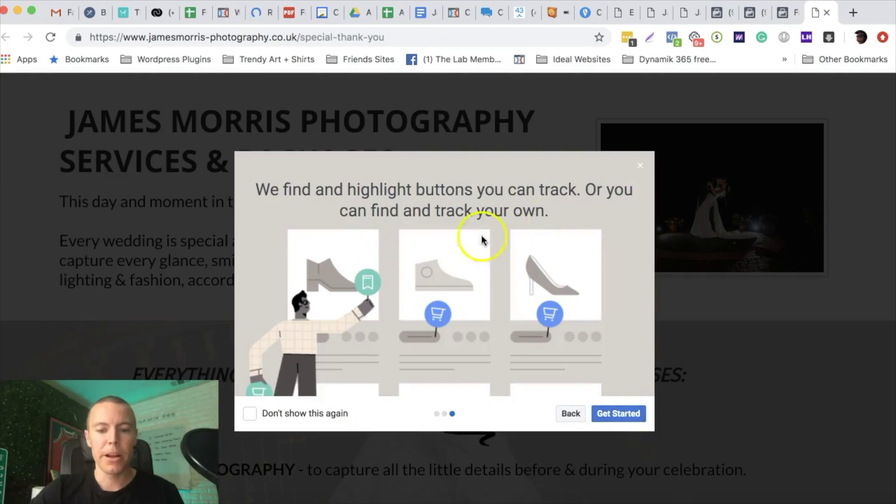
drag(362, 191, 494, 192)
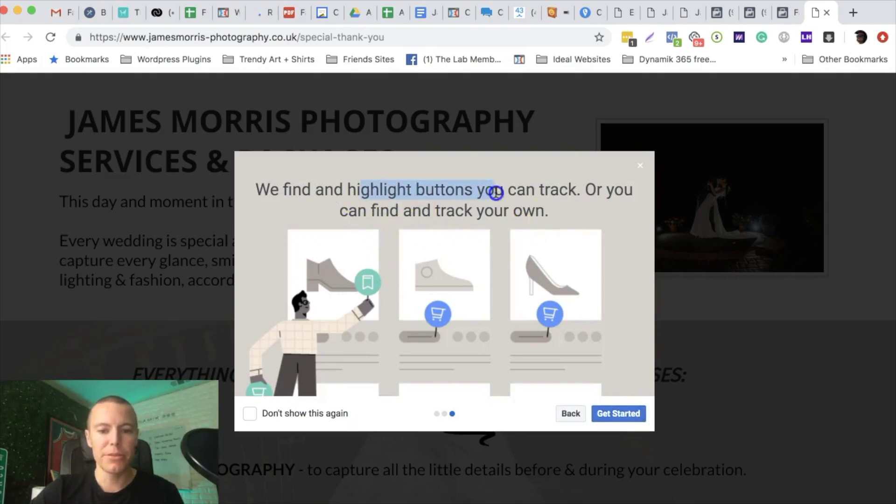
click(617, 415)
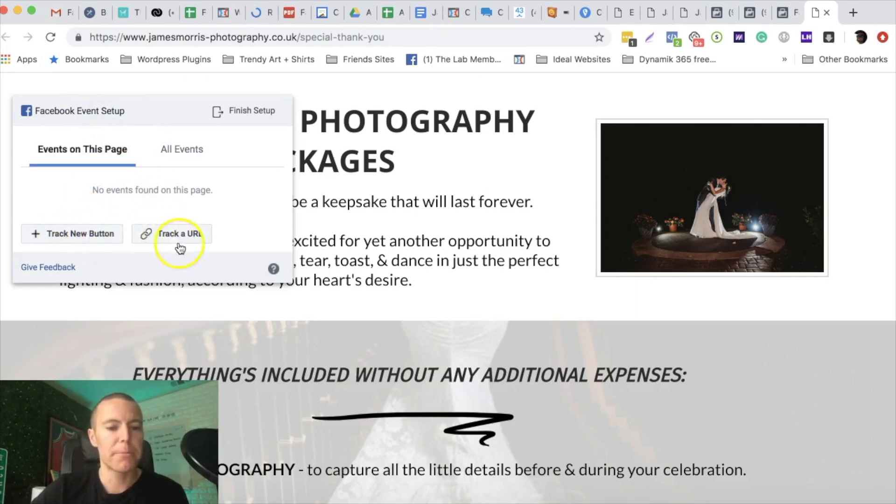
- Choose Track New Button and scroll down to the green 'Click To Give Us A Call' button
click(77, 235)
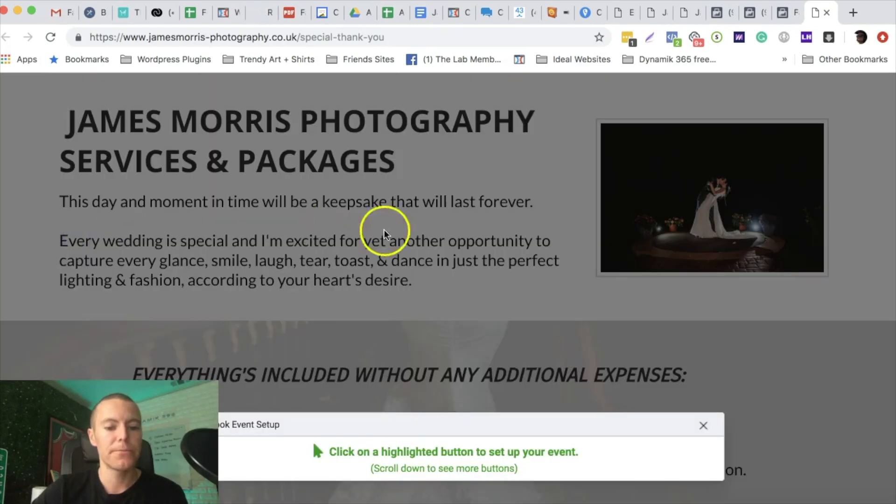
scroll(400, 228, down, 2)
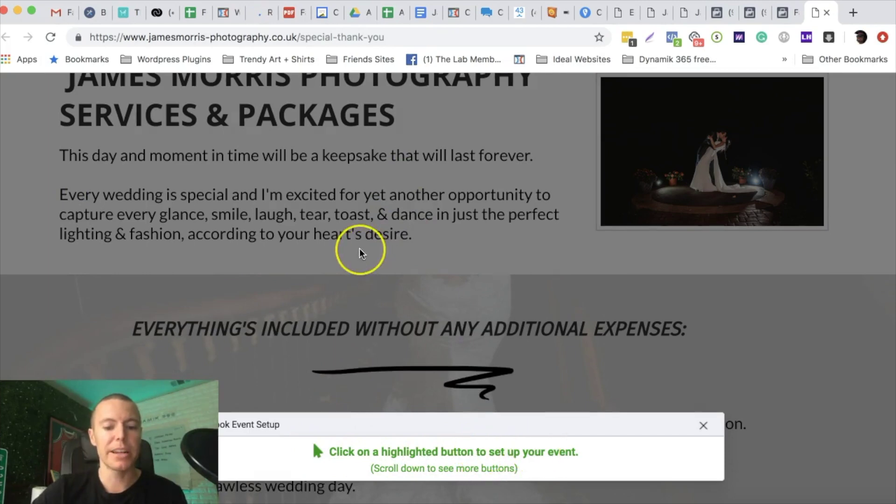
scroll(360, 250, down, 9)
scroll(360, 254, down, 4)
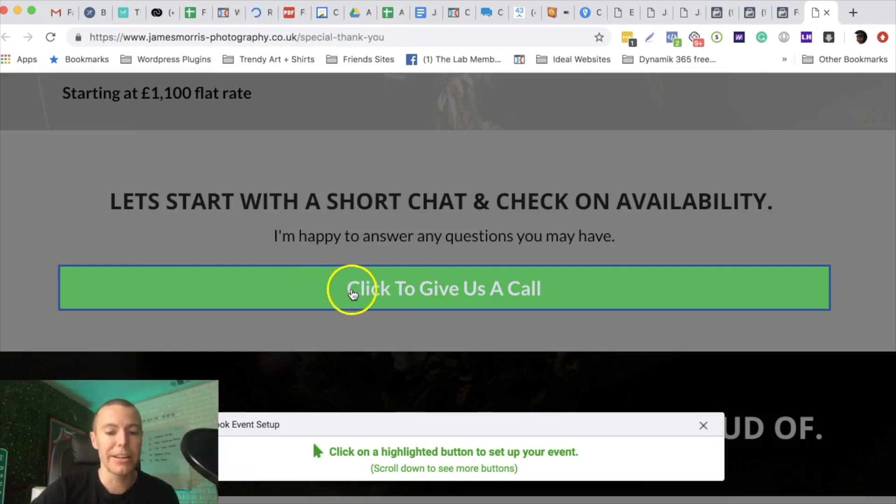
- Select the 'Click To Give Us A Call' button, pick Contact as its event, and confirm
click(336, 289)
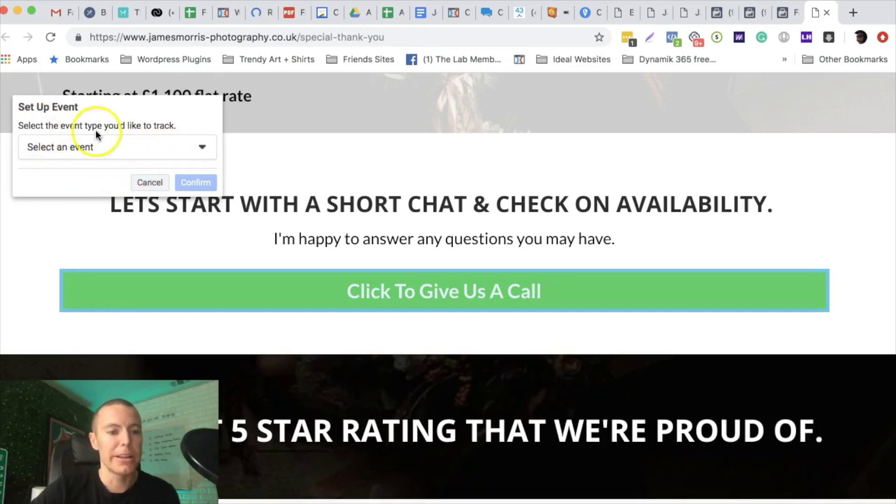
click(124, 150)
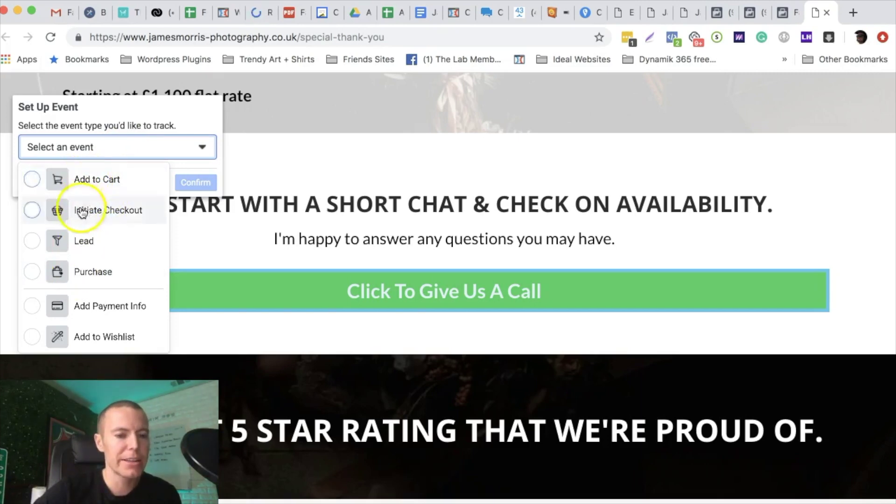
scroll(80, 205, down, 4)
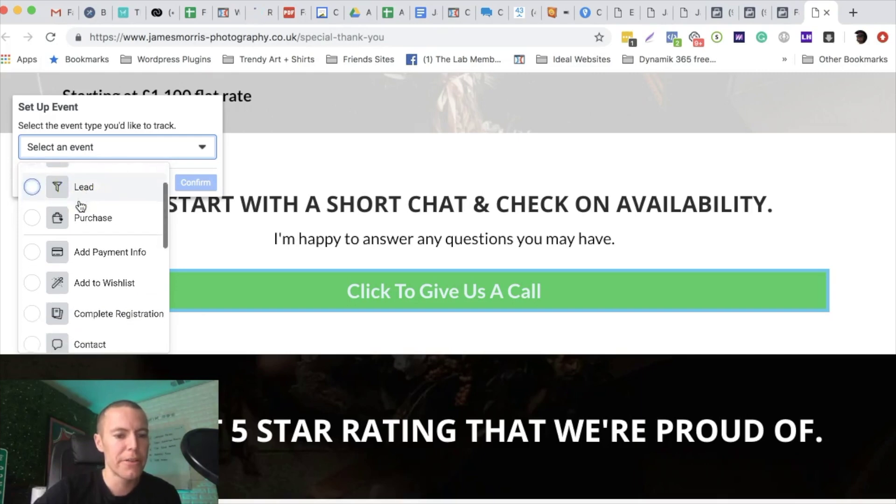
scroll(80, 205, down, 5)
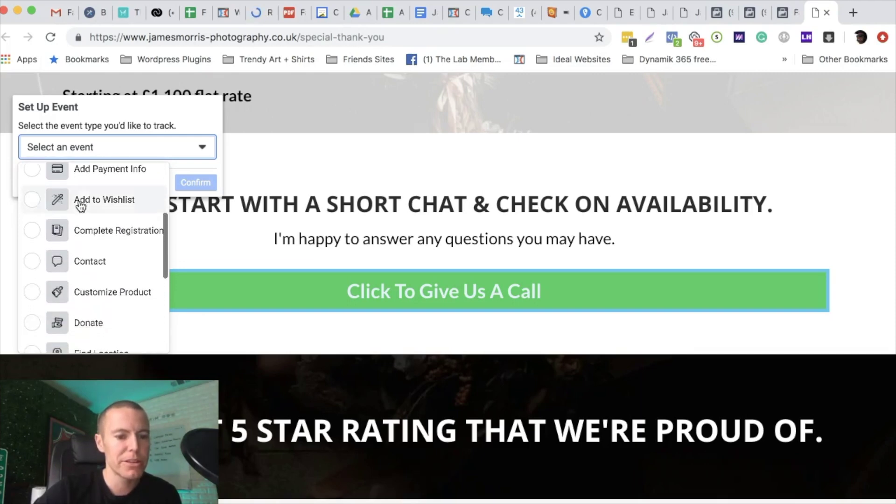
scroll(79, 215, down, 7)
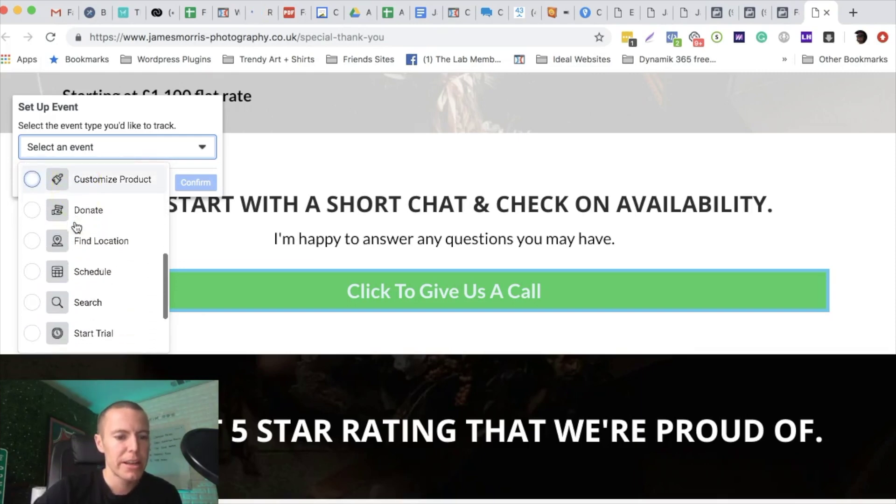
scroll(77, 227, down, 3)
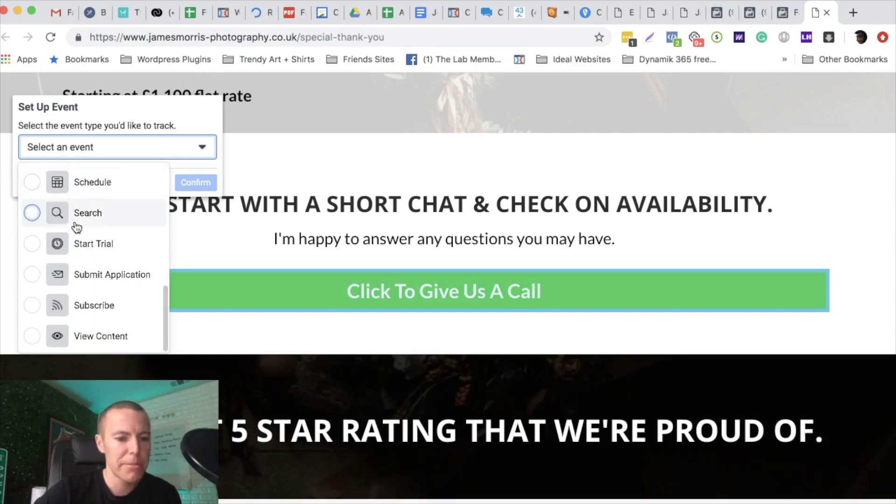
click(76, 270)
scroll(76, 270, up, 9)
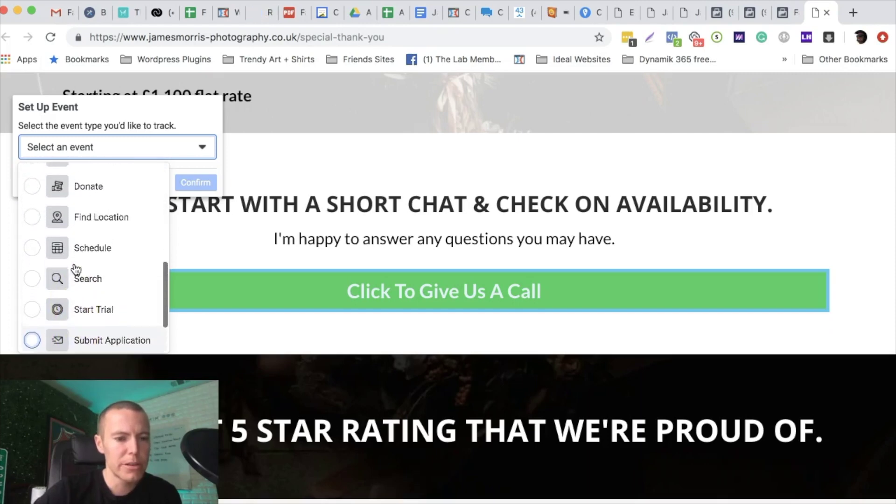
scroll(76, 270, up, 4)
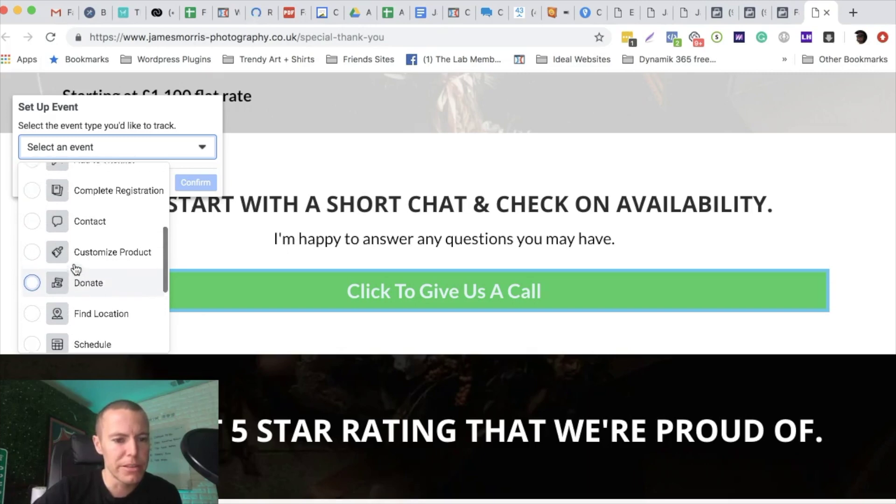
click(29, 240)
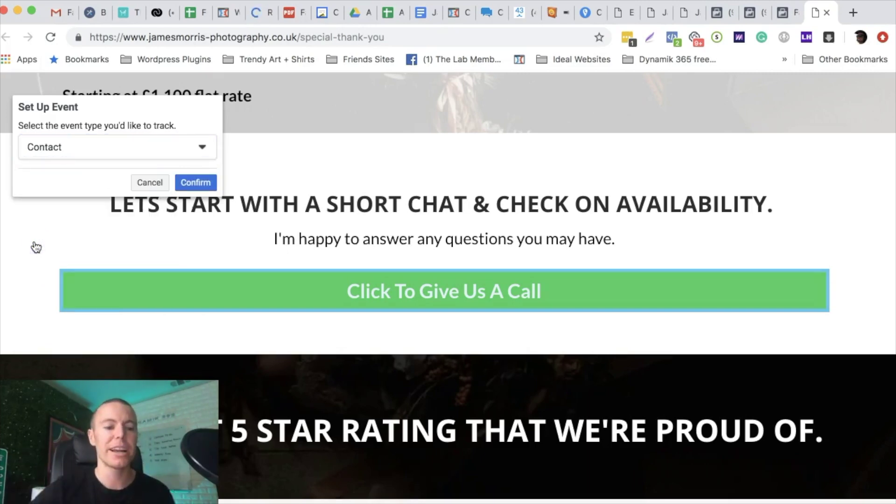
click(195, 183)
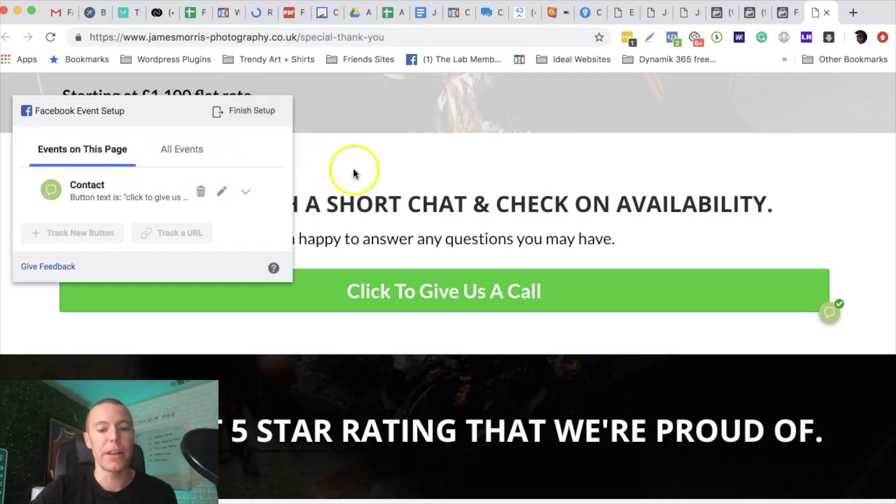
- Scroll the page to review the recorded Contact event for the call button
scroll(382, 187, down, 15)
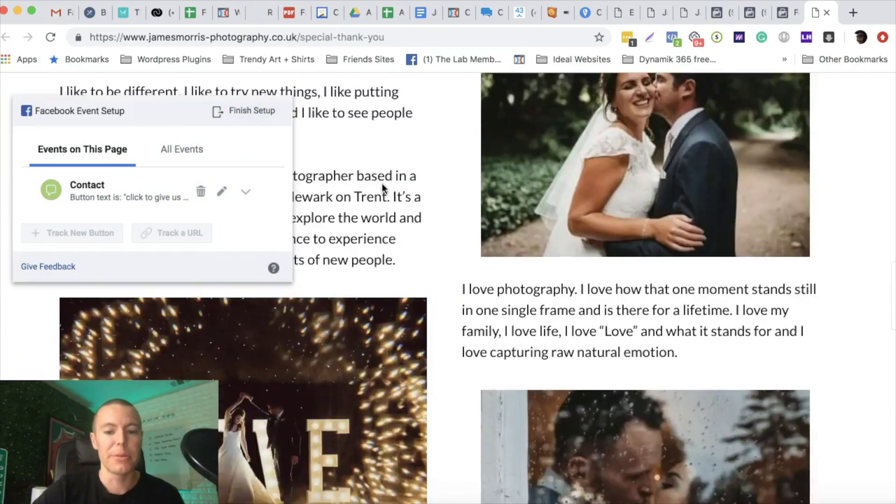
scroll(381, 187, down, 6)
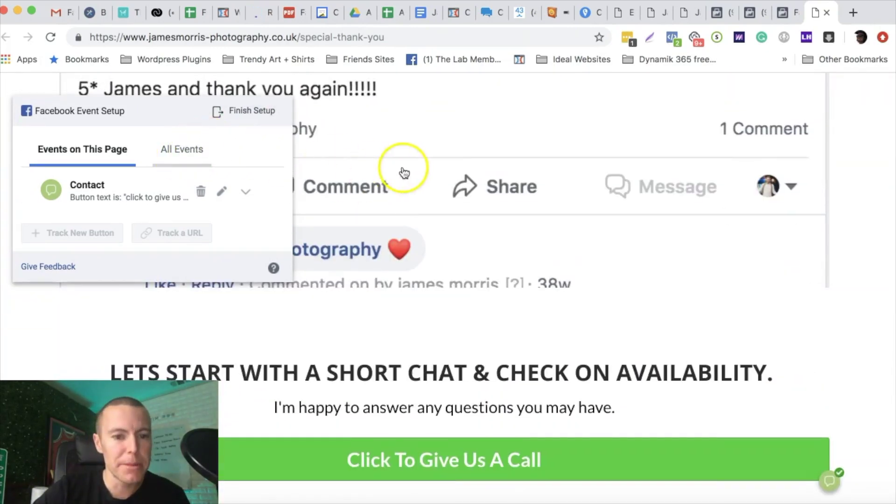
scroll(401, 171, up, 10)
scroll(381, 164, up, 5)
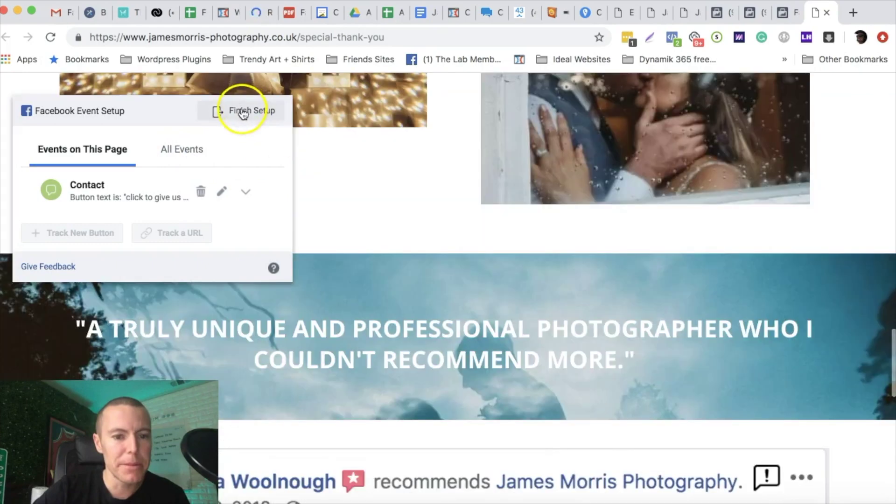
- Review the added Contact event, finish setup, and submit a five-star rating
click(242, 112)
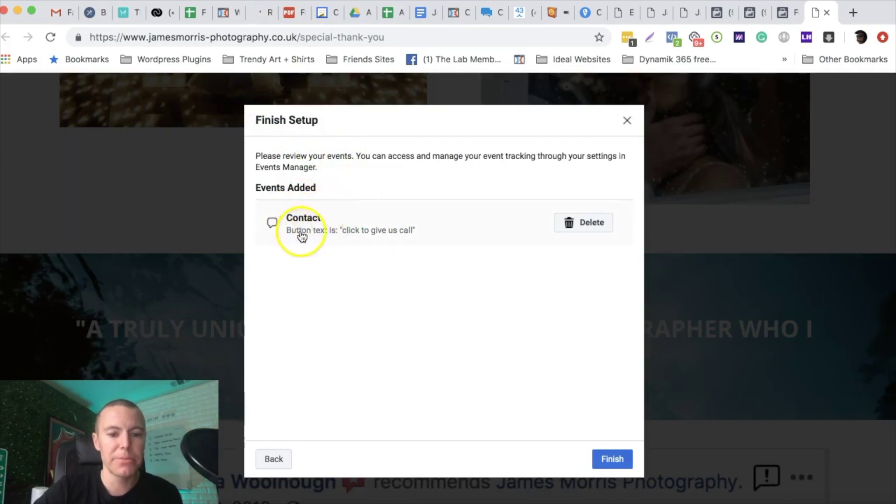
click(612, 460)
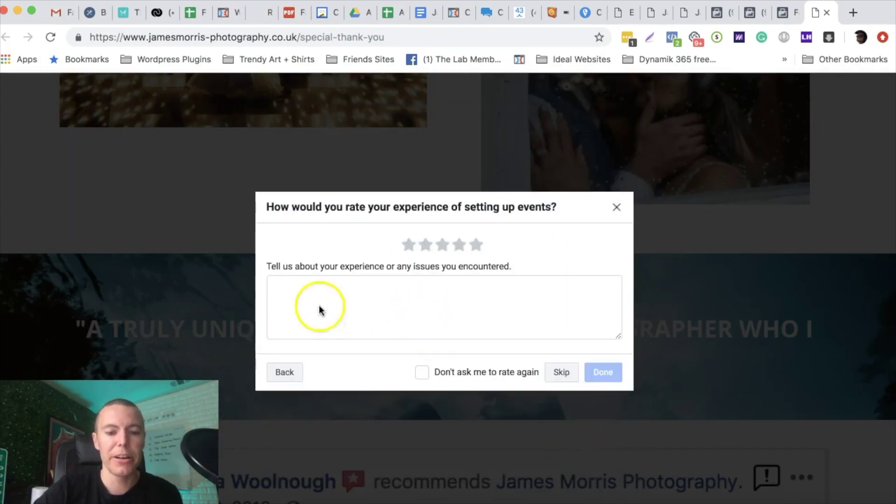
click(339, 212)
drag(339, 212, 556, 212)
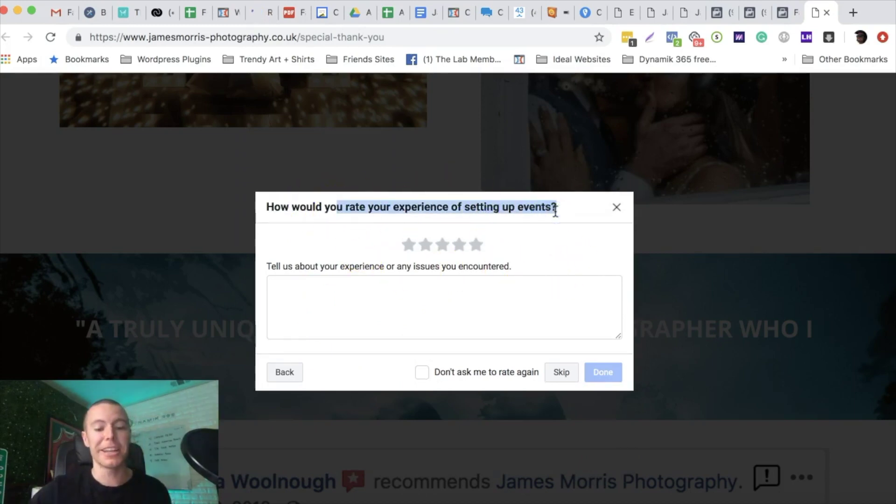
click(475, 245)
click(475, 246)
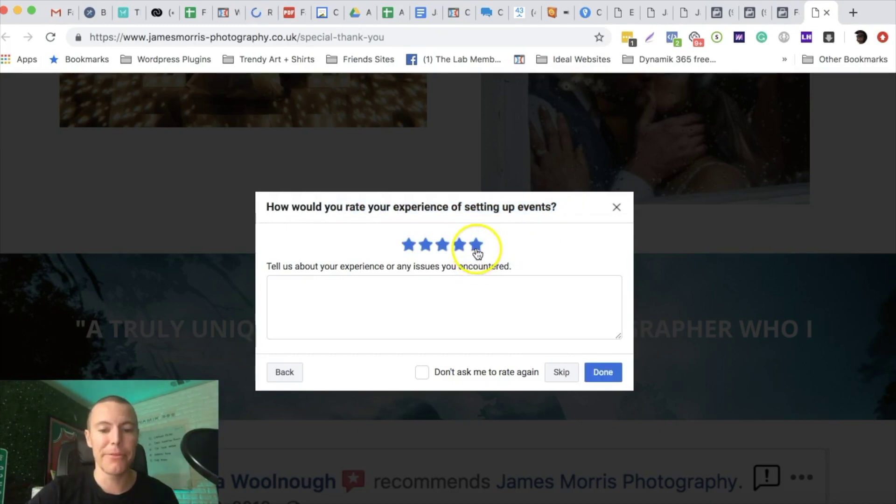
click(603, 373)
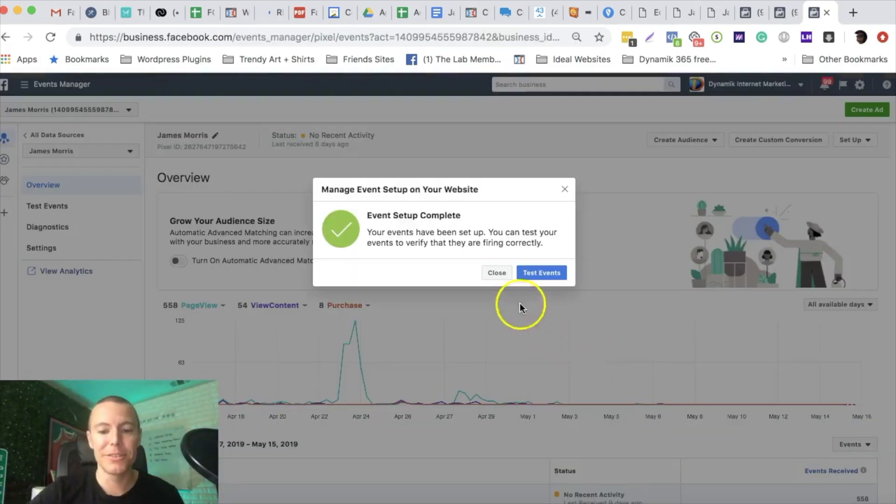
- Start real-time testing in Test Events and open the website from there
drag(372, 216, 464, 219)
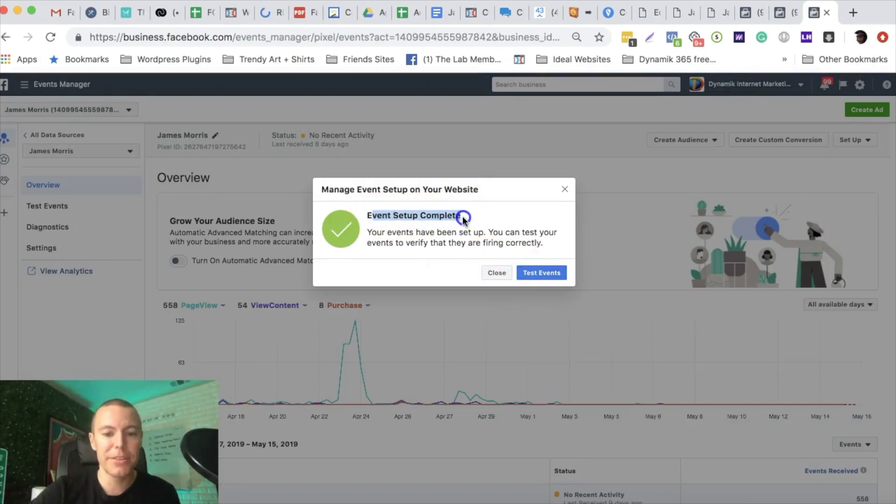
click(541, 275)
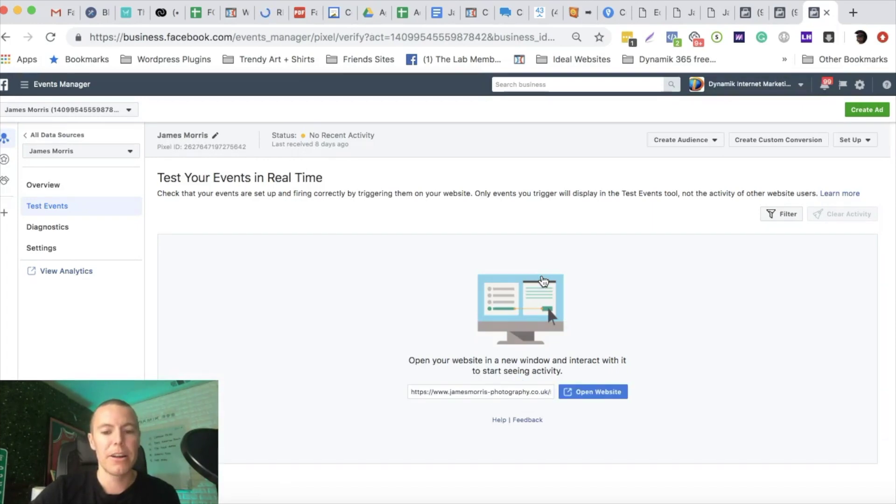
click(508, 378)
click(578, 392)
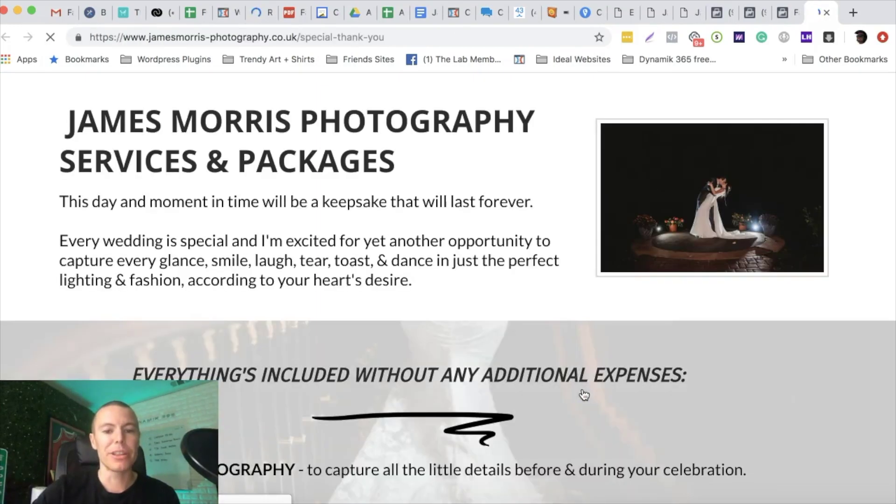
- Trigger the 'Click To Give Us A Call' button on the site, dismissing the FaceTime prompt
scroll(496, 379, down, 15)
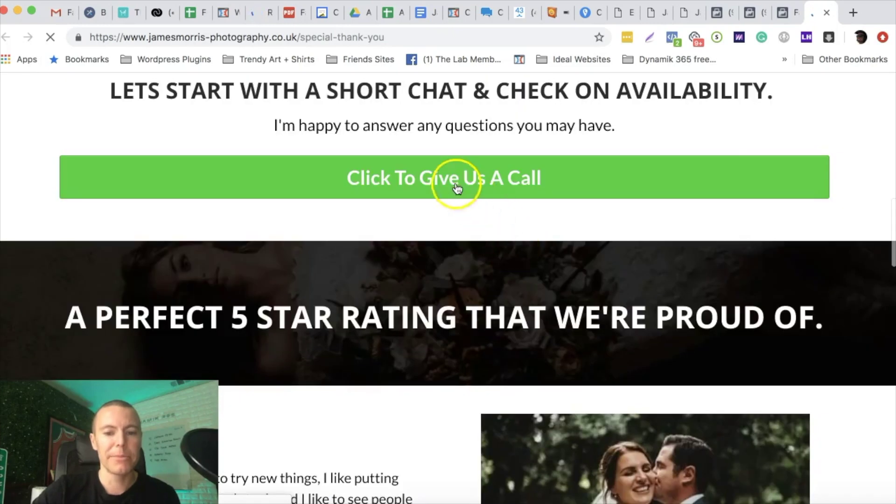
click(457, 188)
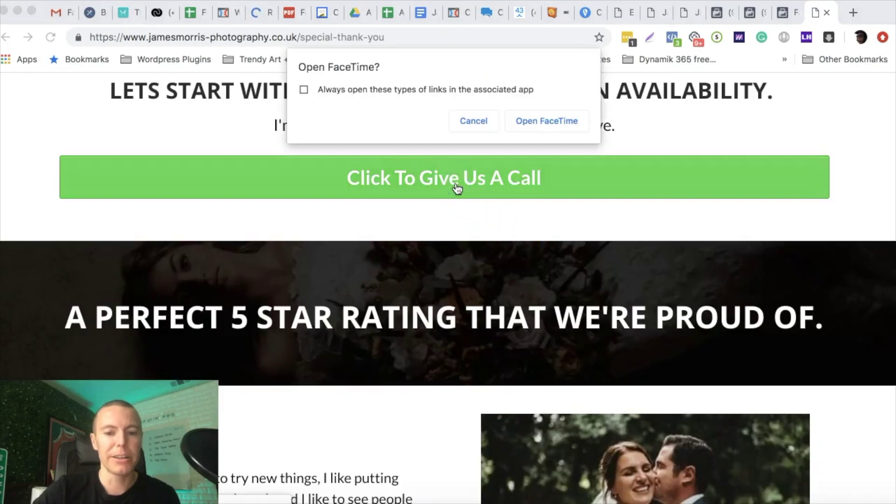
click(474, 120)
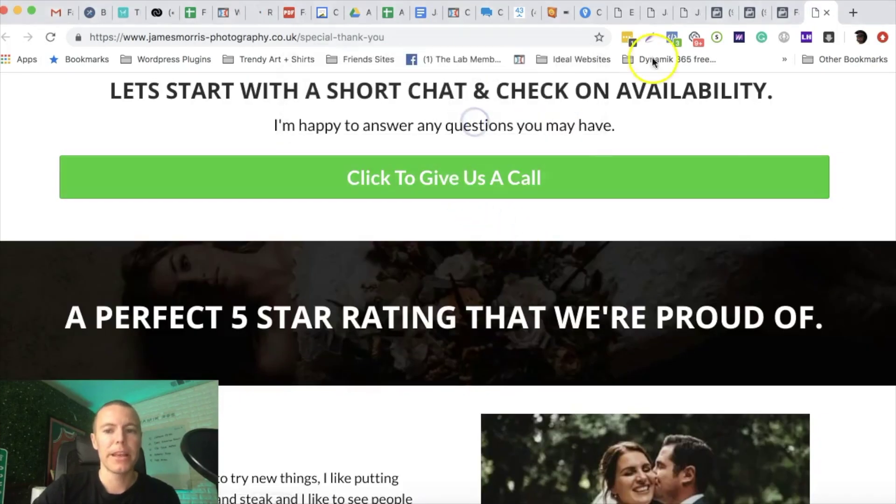
- Return to Events Manager and check Test Events shows activity received with Contact and Page View
click(784, 12)
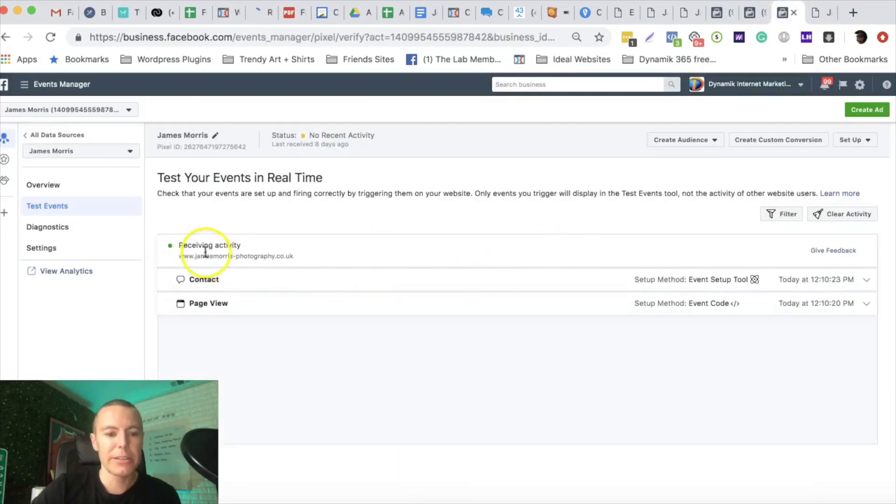
click(254, 250)
drag(253, 250, 181, 246)
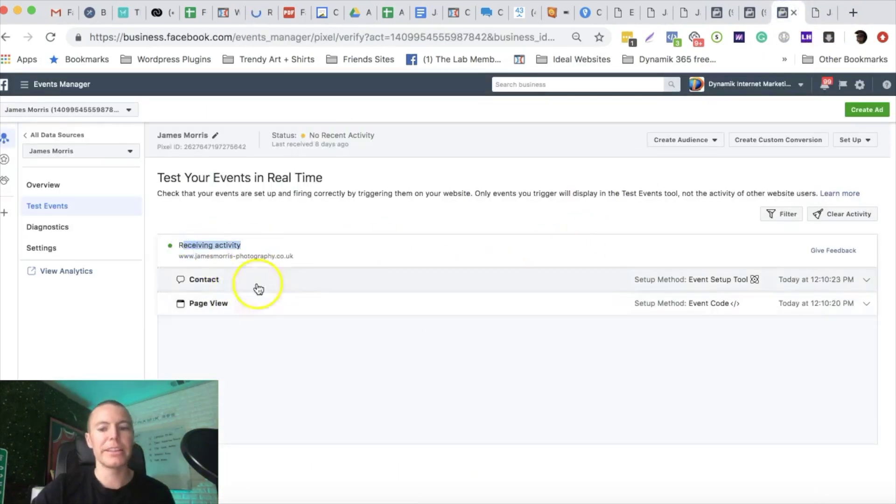